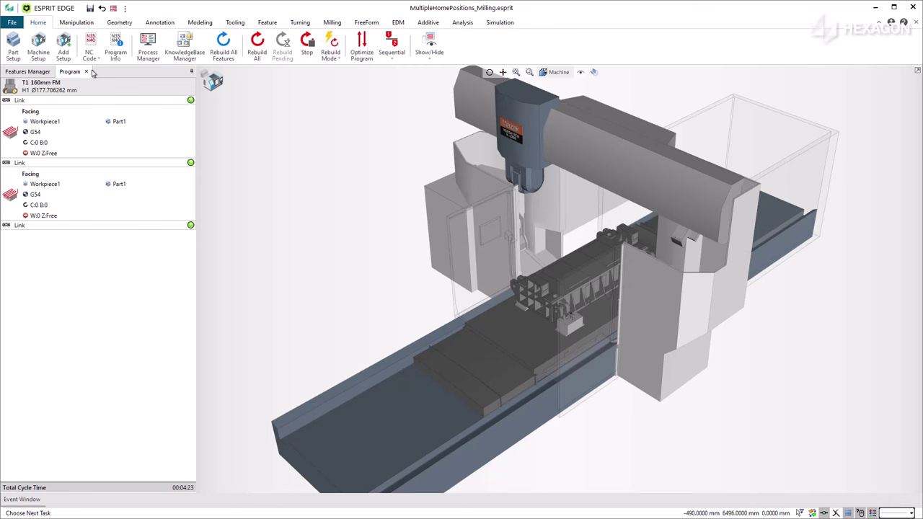
- Add a reference position to the milling machine setup and name it Home 2
left_click(38, 45)
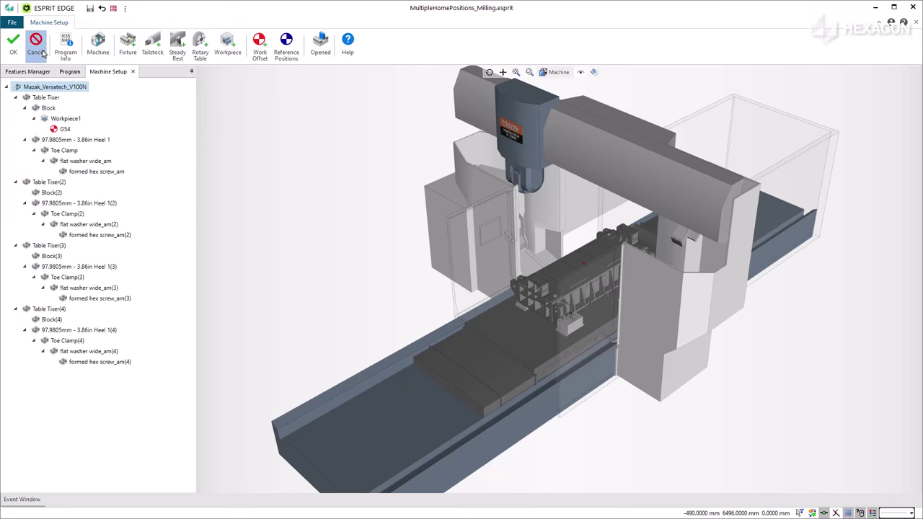
left_click(287, 49)
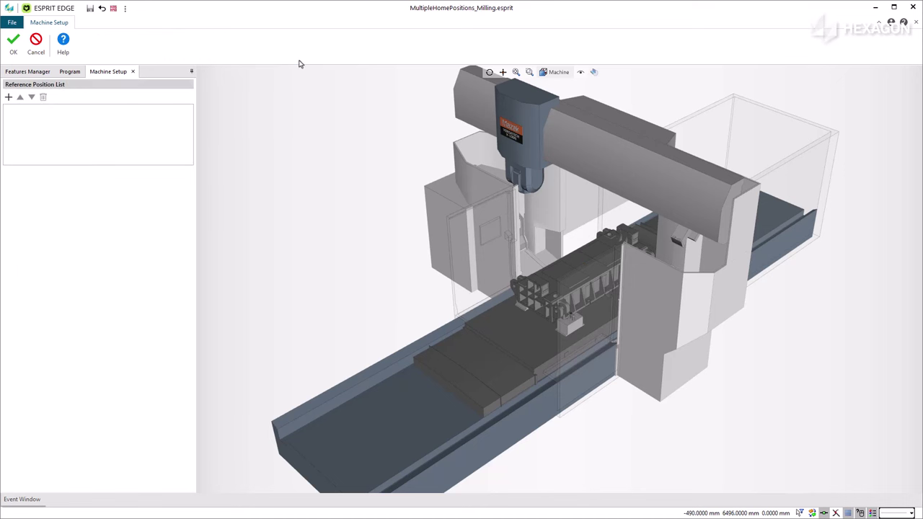
left_click(9, 98)
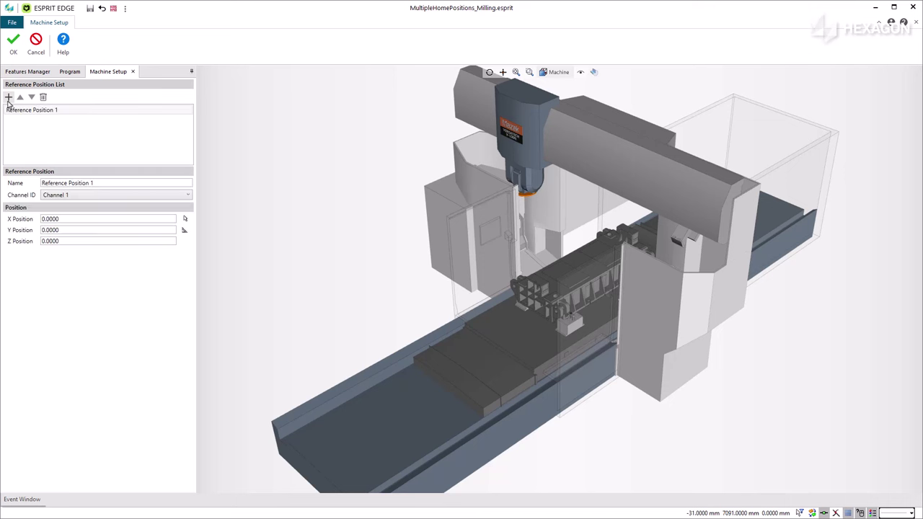
triple_click(102, 184)
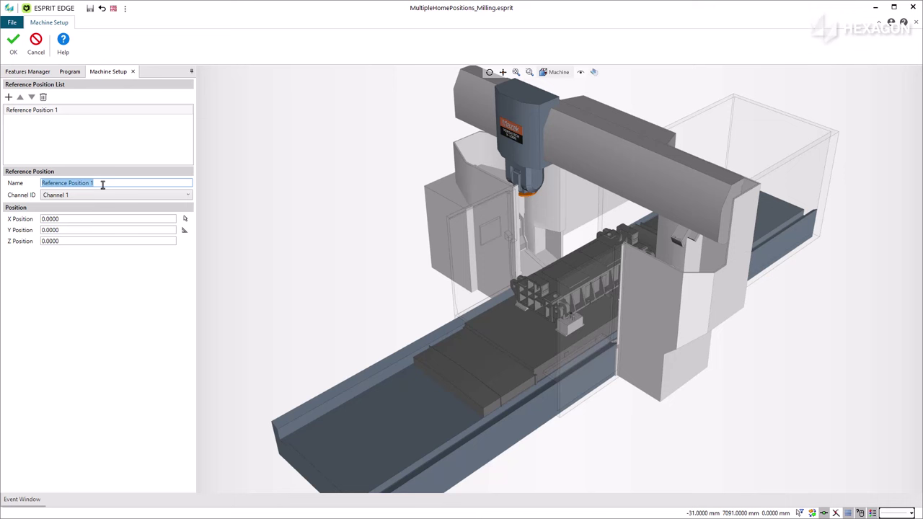
type("Home 2")
- Set Home 2's Y position to -2000 mm, and digitize its location on the small block beside the machine door
left_click(108, 230)
type("-20")
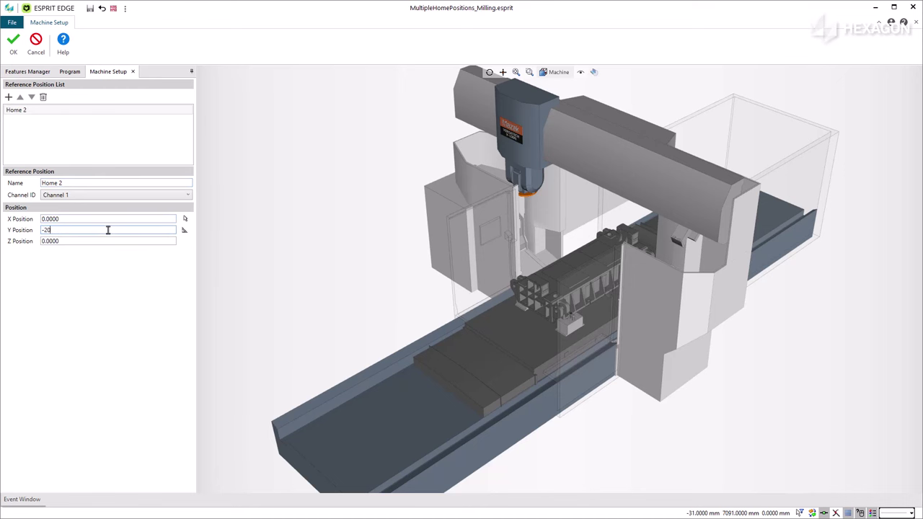
type("00")
key("Return")
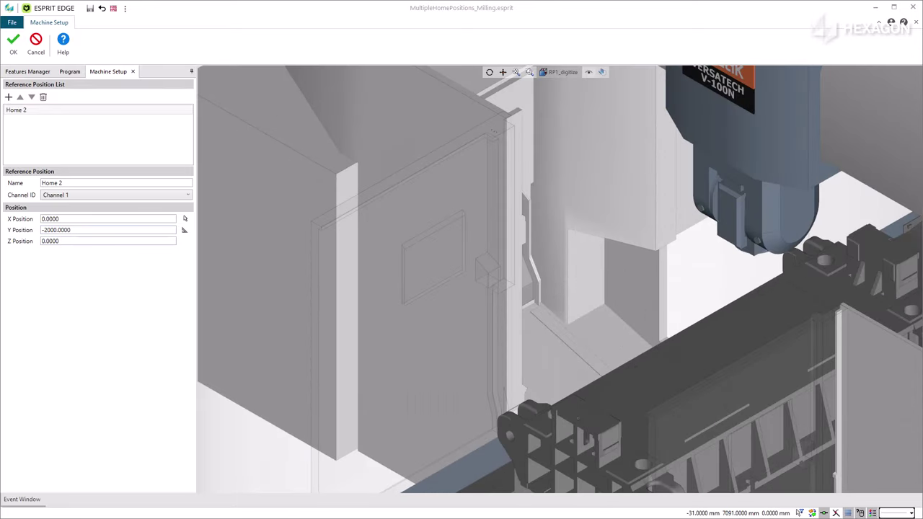
left_click(185, 219)
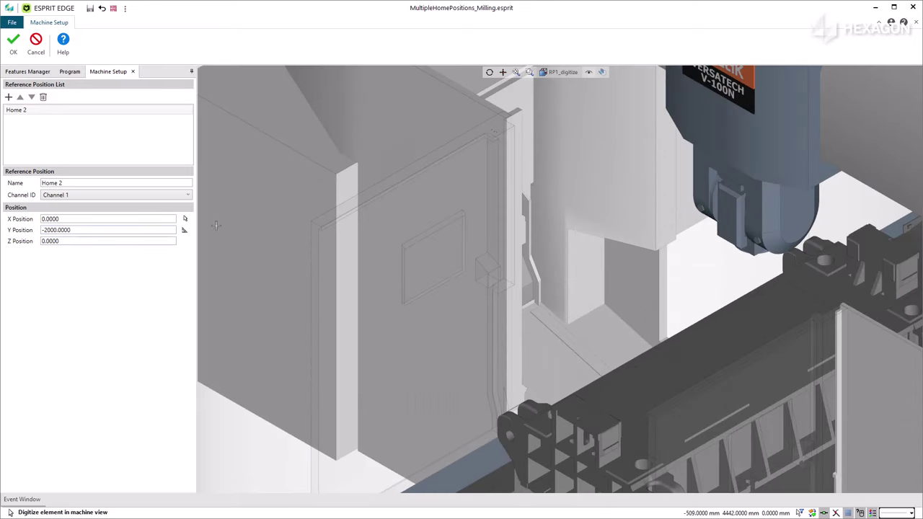
left_click(488, 274)
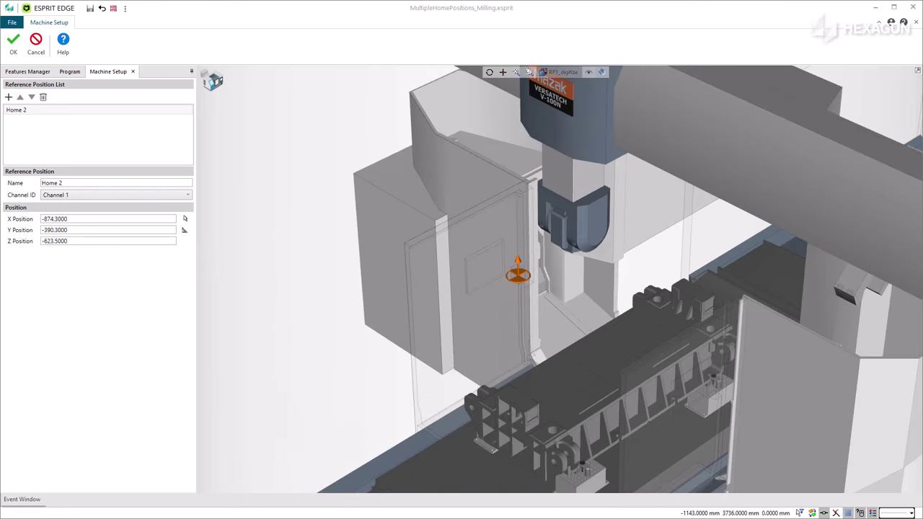
- Set Home 2's position to X -500, Y -1000 and Z -800 mm, and accept the reference position
left_click(89, 219)
type("-")
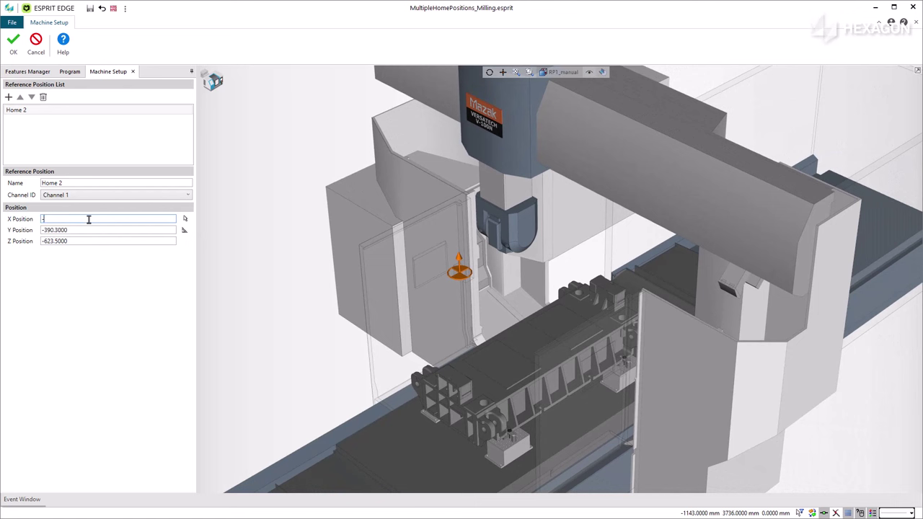
type("500")
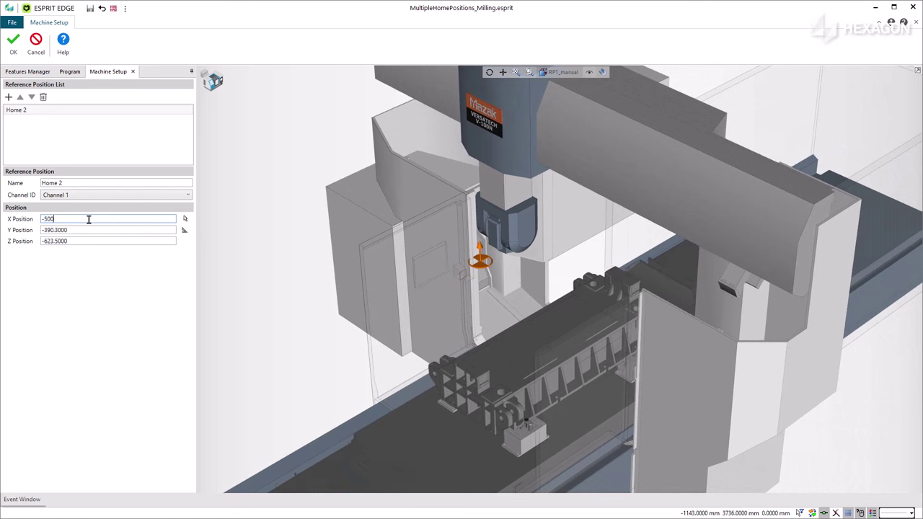
key("Tab")
type("-")
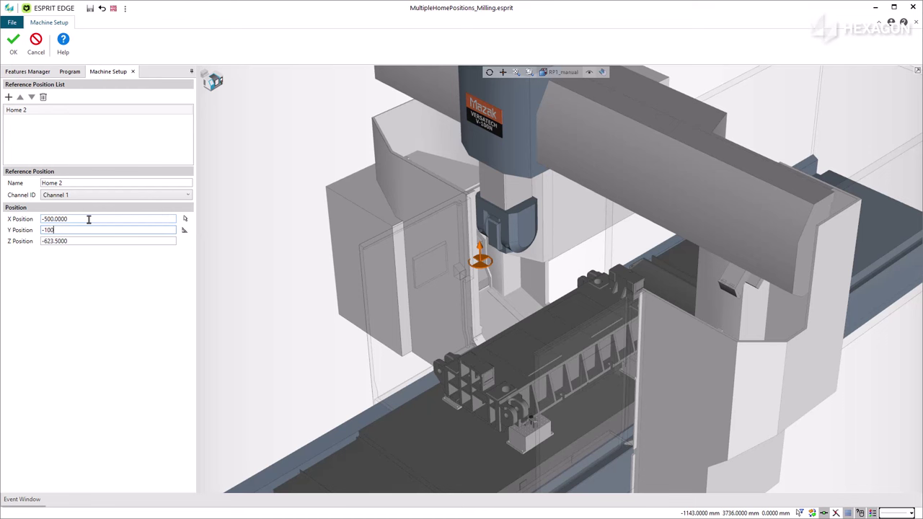
type("1000")
key("Tab")
type("-")
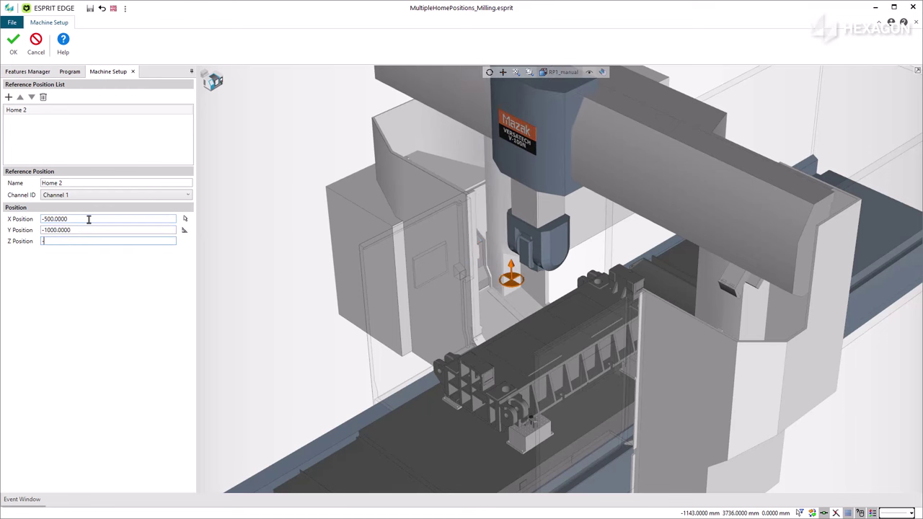
type("800")
key("Tab")
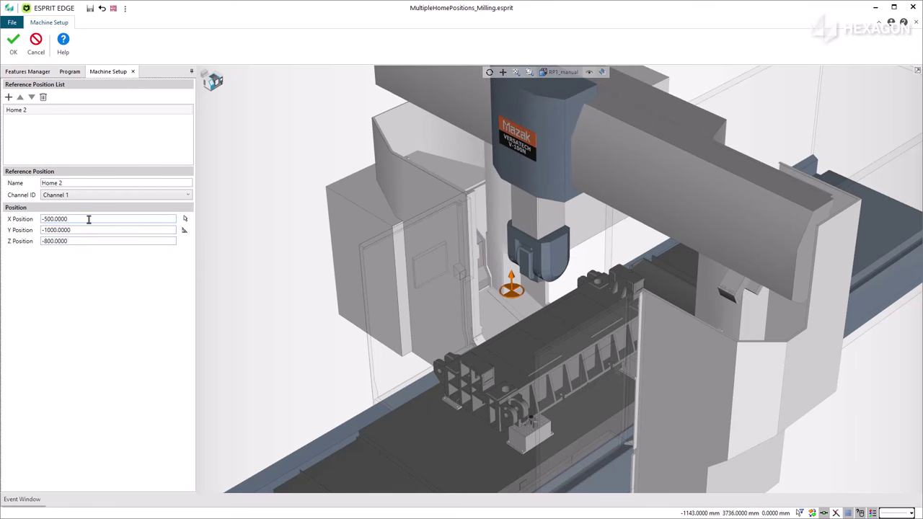
left_click(13, 45)
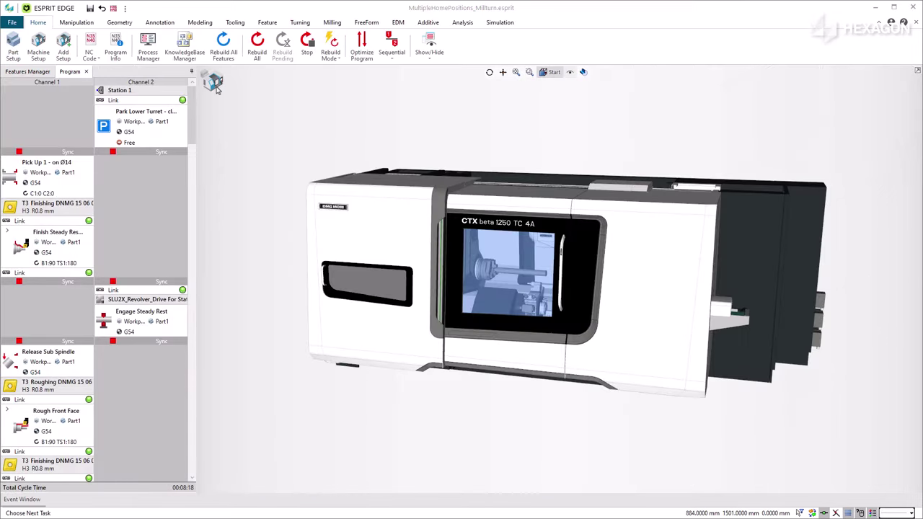
- Add two reference positions to the machine setup of the MultipleHomePositions_Millturn file
left_click(570, 72)
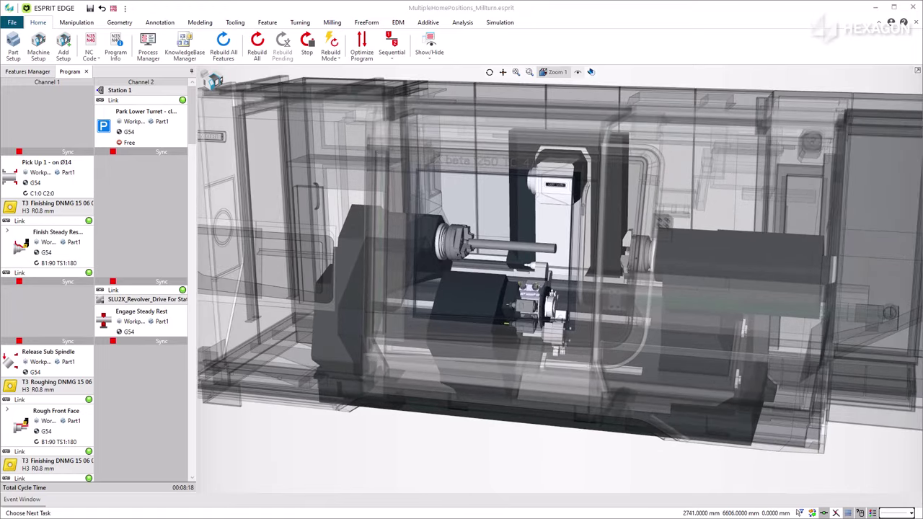
left_click(37, 52)
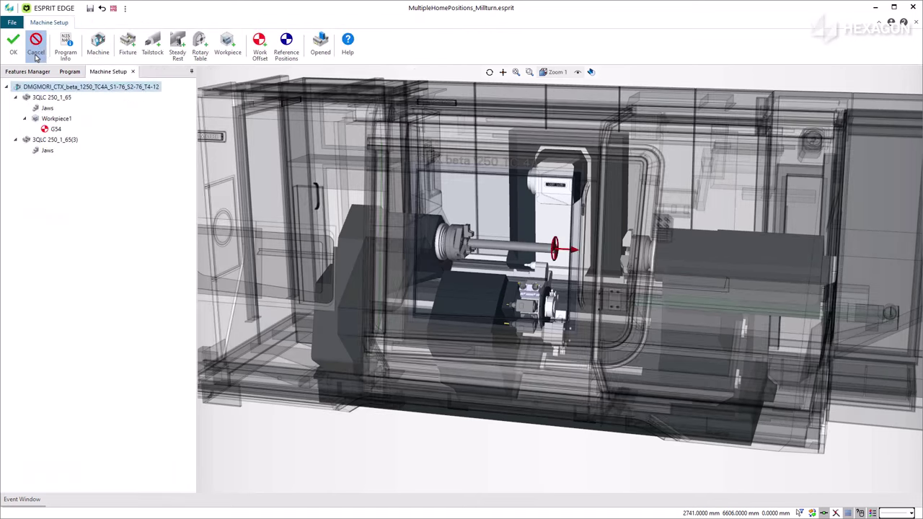
left_click(287, 49)
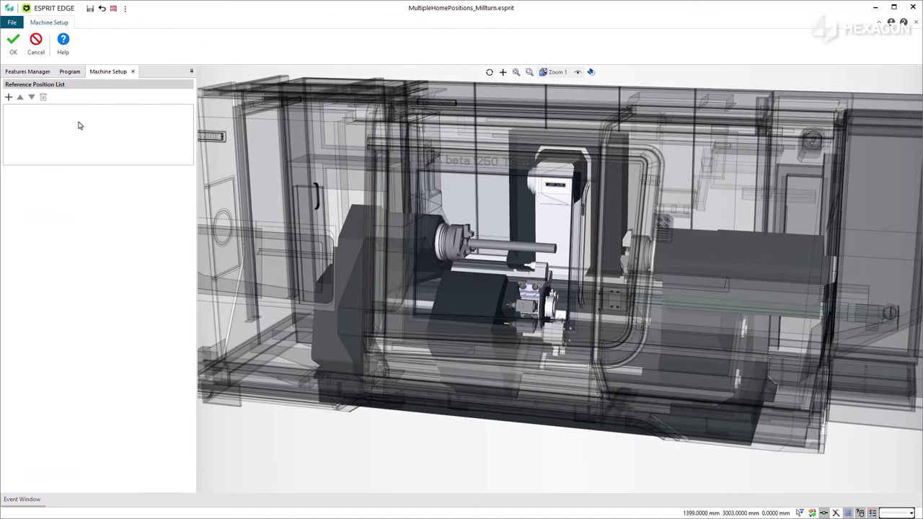
left_click(8, 98)
left_click(8, 98)
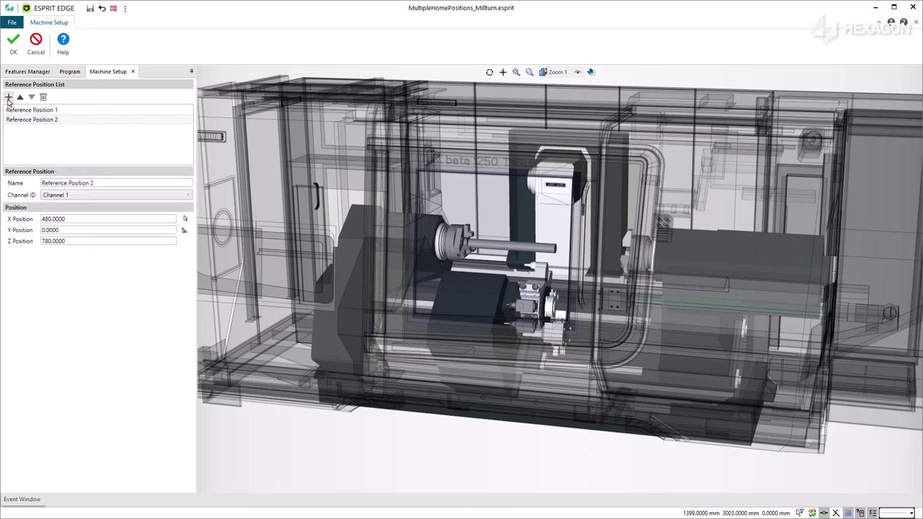
- Assign Reference Position 2 to Channel 2
left_click(62, 123)
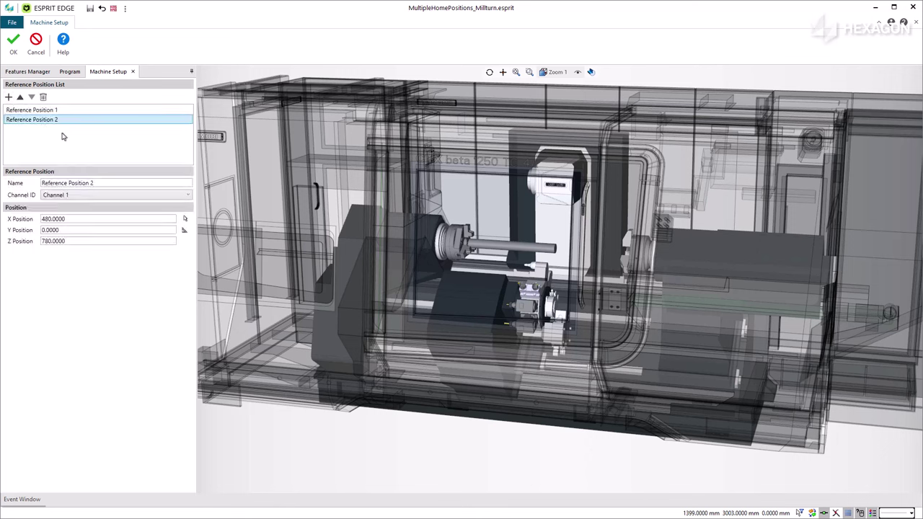
left_click(74, 195)
left_click(73, 214)
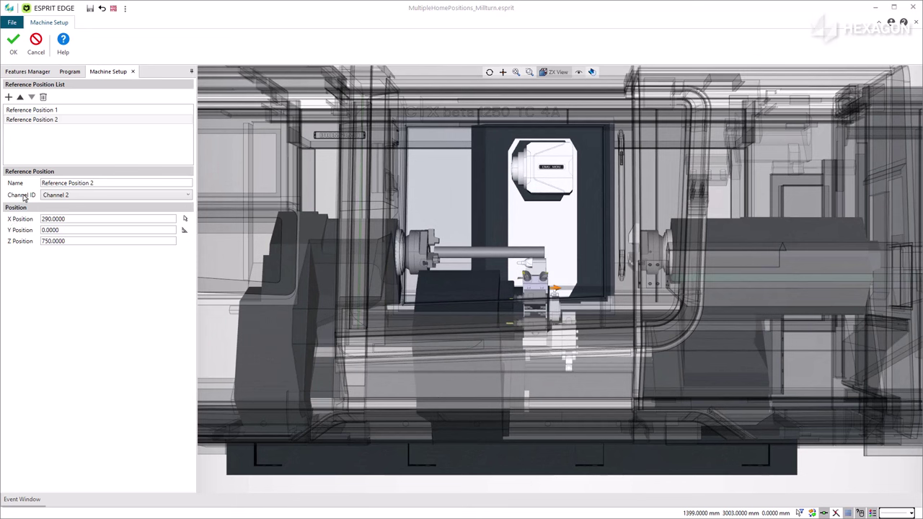
- Set the Z position of Reference Position 1 to 300 mm
left_click(81, 111)
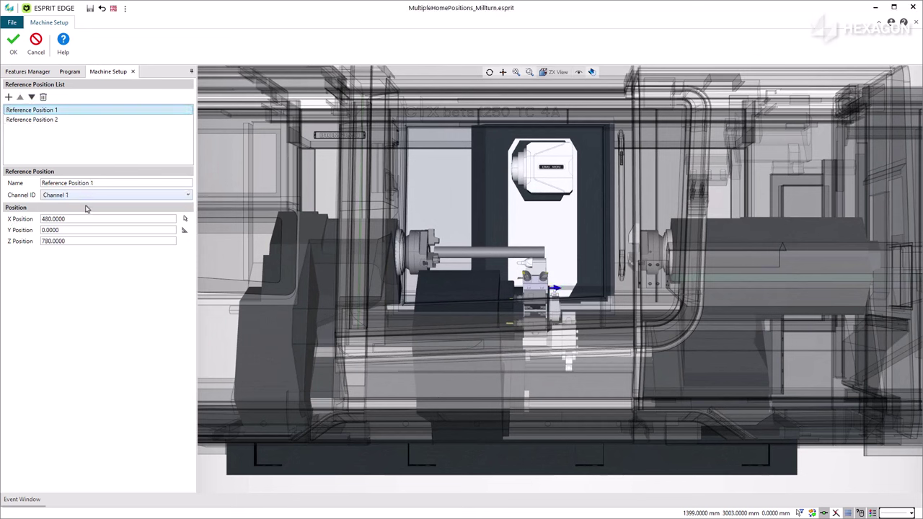
double_click(86, 243)
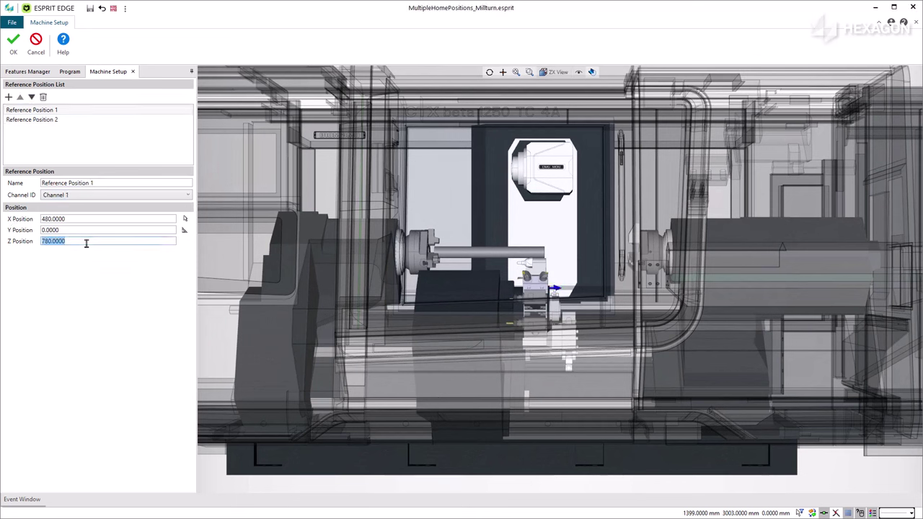
type("300")
key("Return")
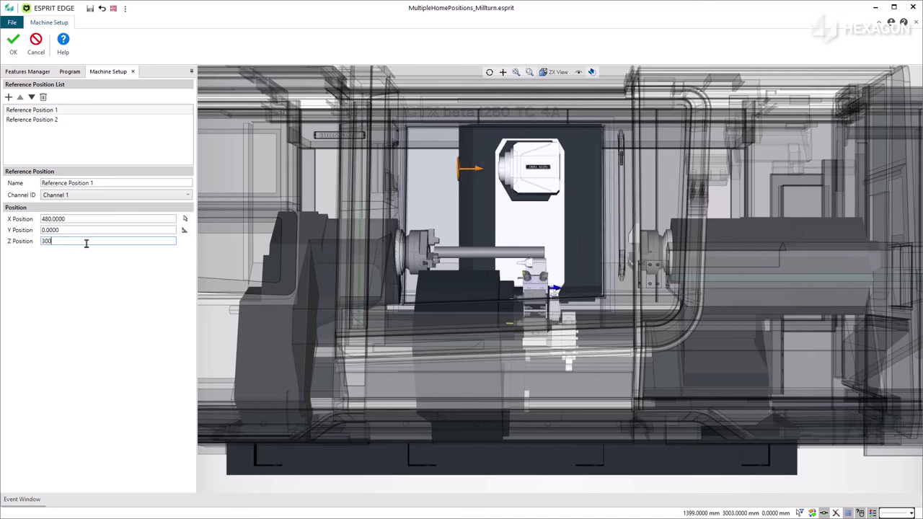
- Set the Z position of Reference Position 2 to 460 mm and accept the machine setup
left_click(82, 120)
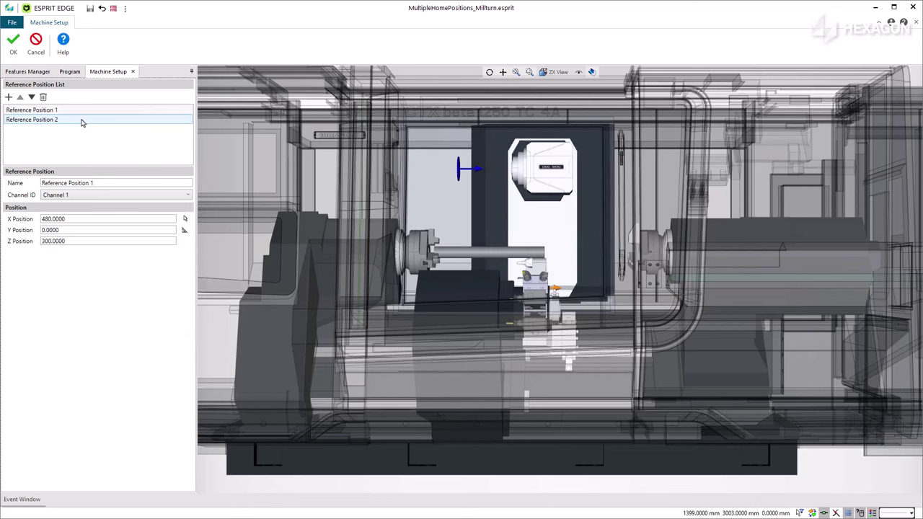
left_click(85, 242)
type("4")
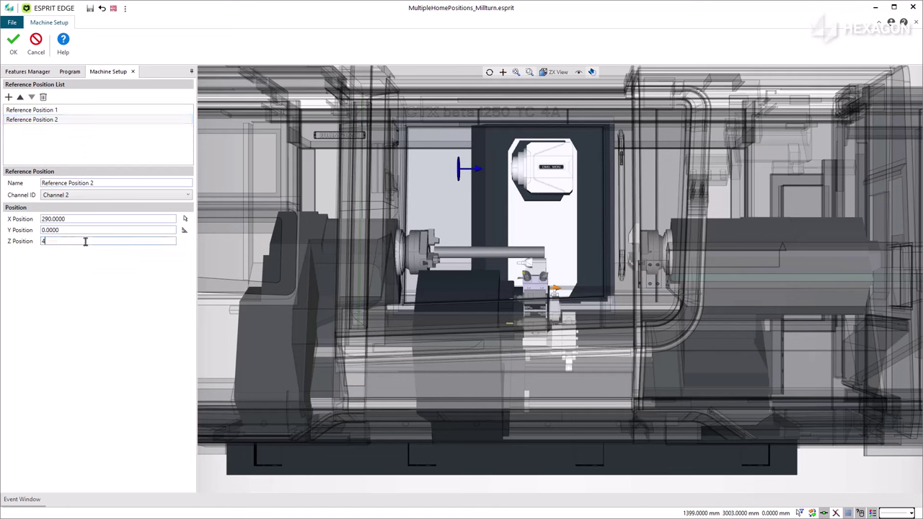
type("60")
key("Return")
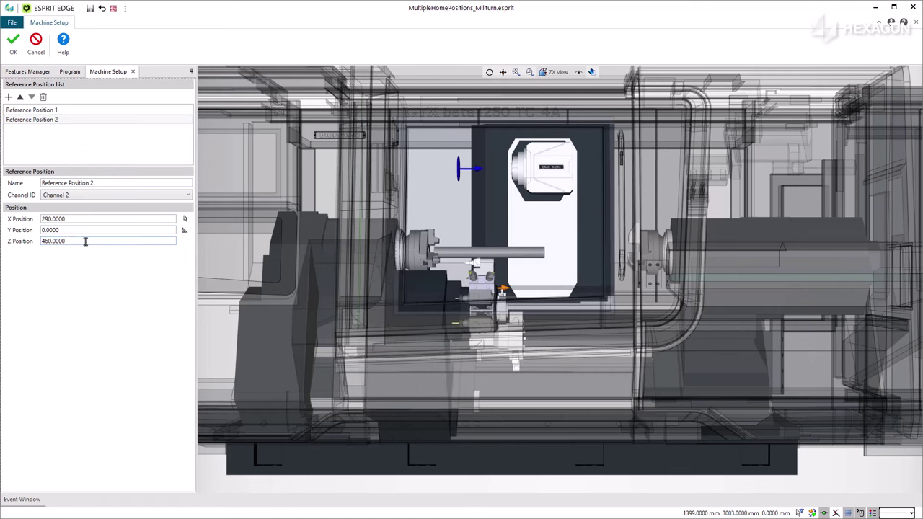
left_click(13, 57)
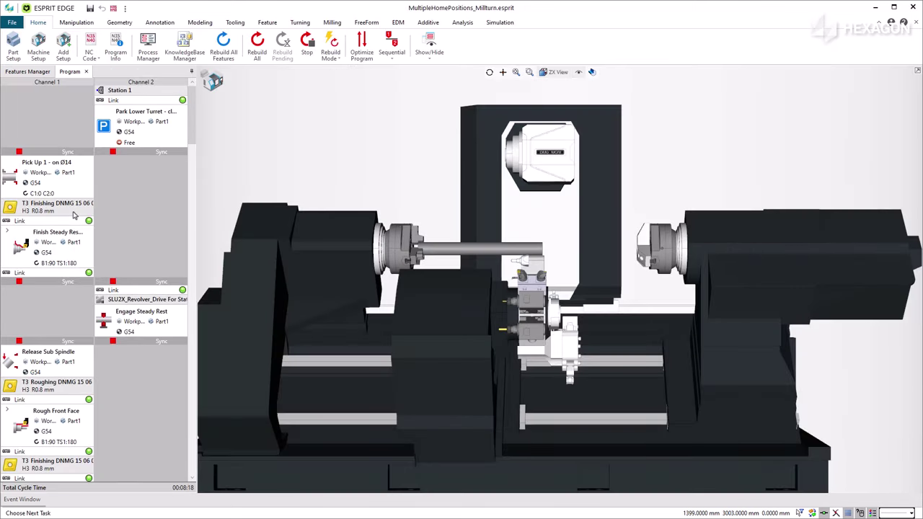
- Set the Z movement of the first T3 Finishing tool change position in Channel 1 to Reference Position 1
right_click(72, 214)
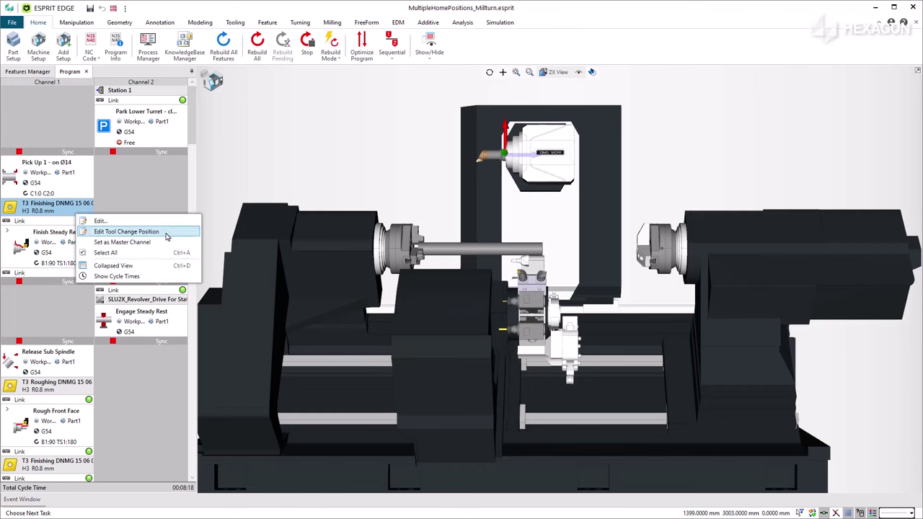
left_click(127, 231)
left_click(86, 270)
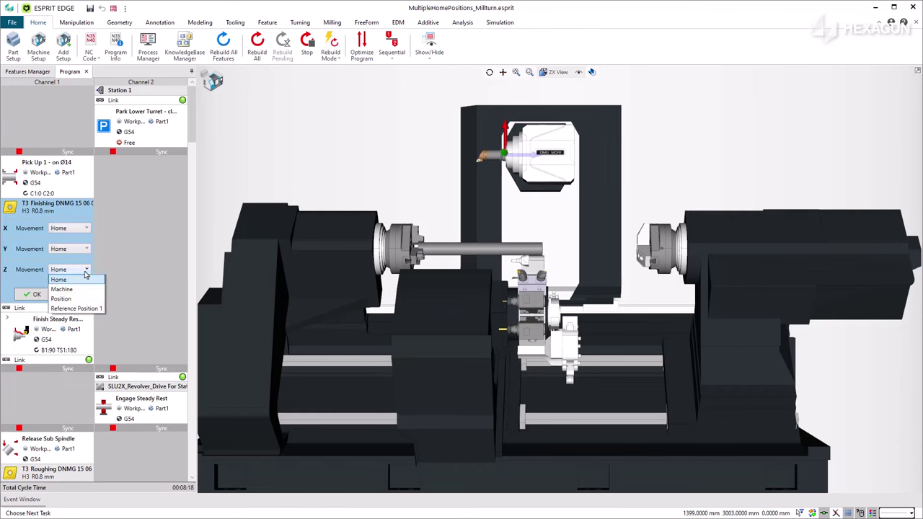
left_click(93, 318)
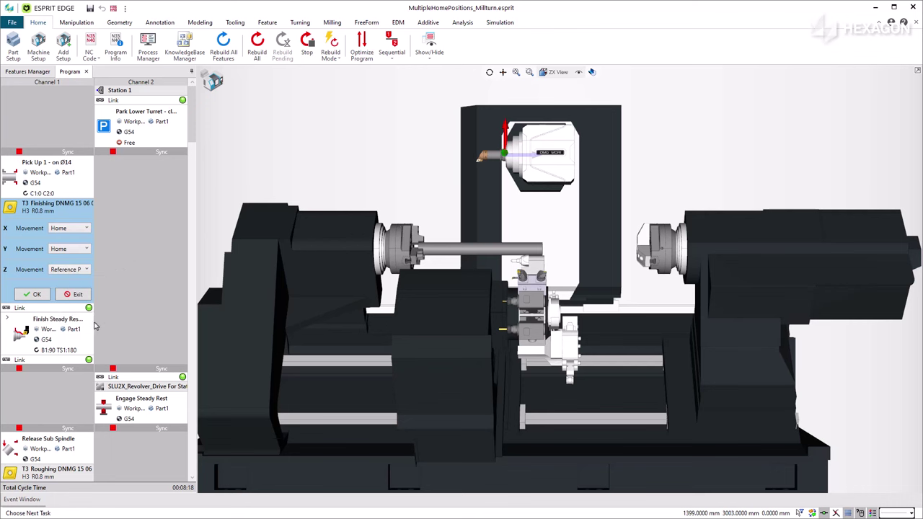
left_click(35, 295)
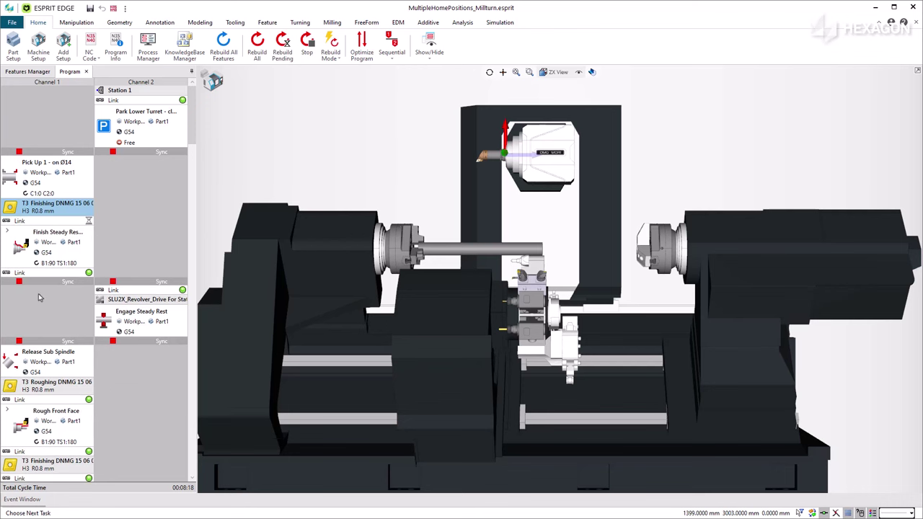
- Edit the Park Lower Turret operation so that its Z and X park positions use Reference Position 2
right_click(160, 140)
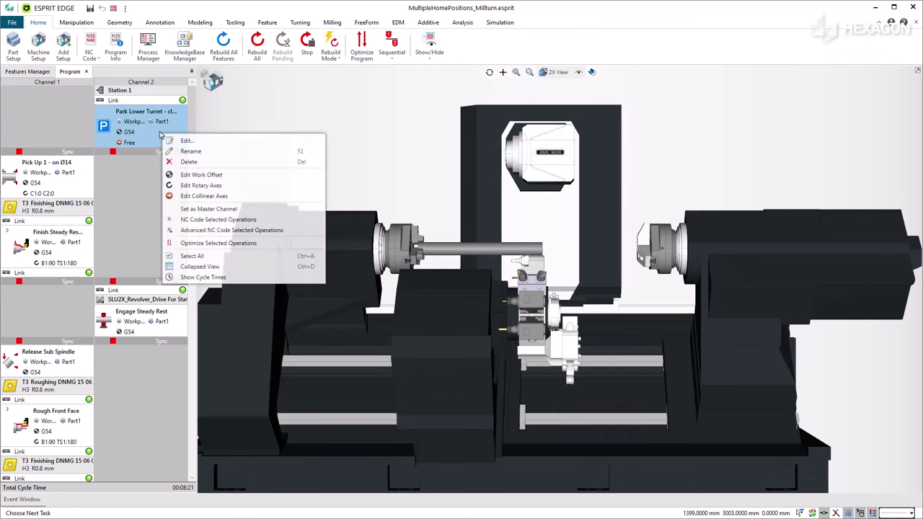
left_click(200, 144)
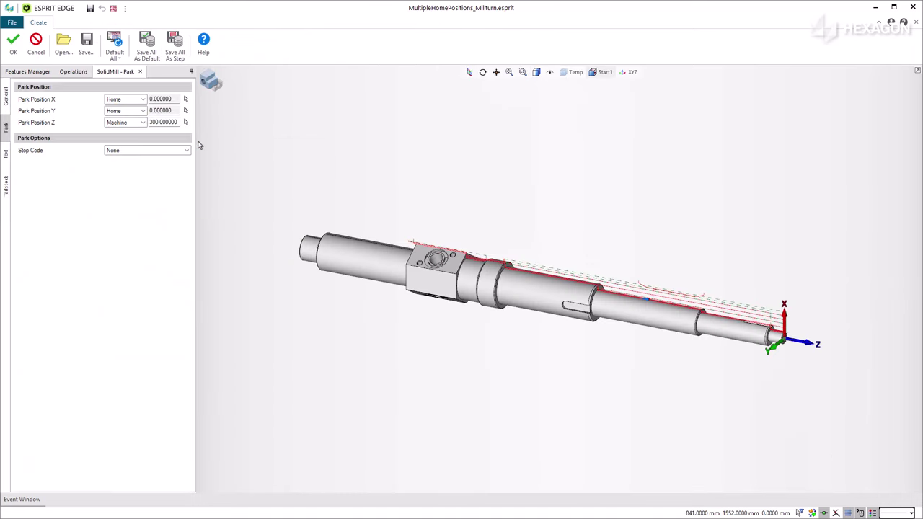
left_click(144, 123)
left_click(141, 160)
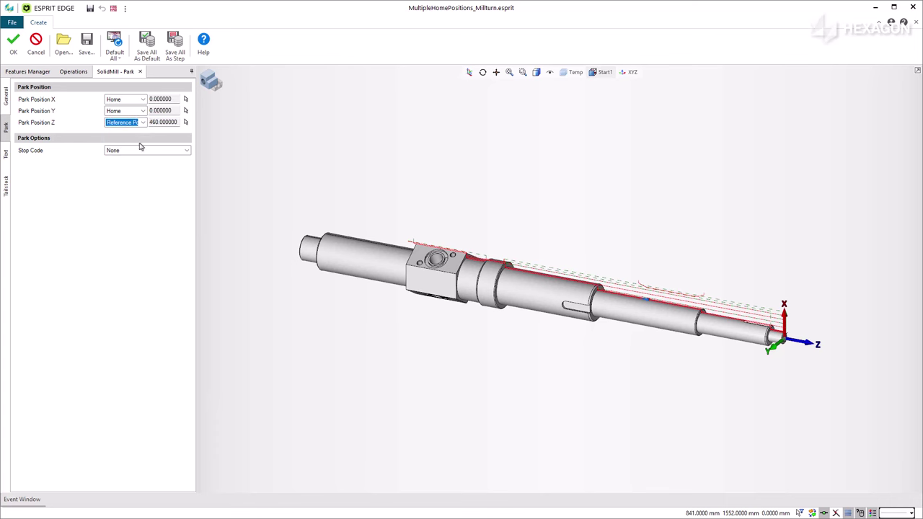
left_click(143, 100)
left_click(116, 138)
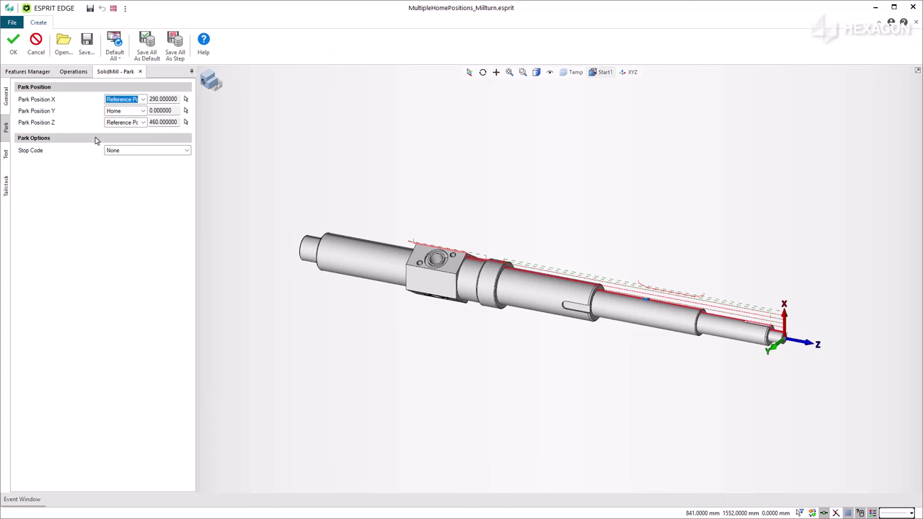
left_click(13, 45)
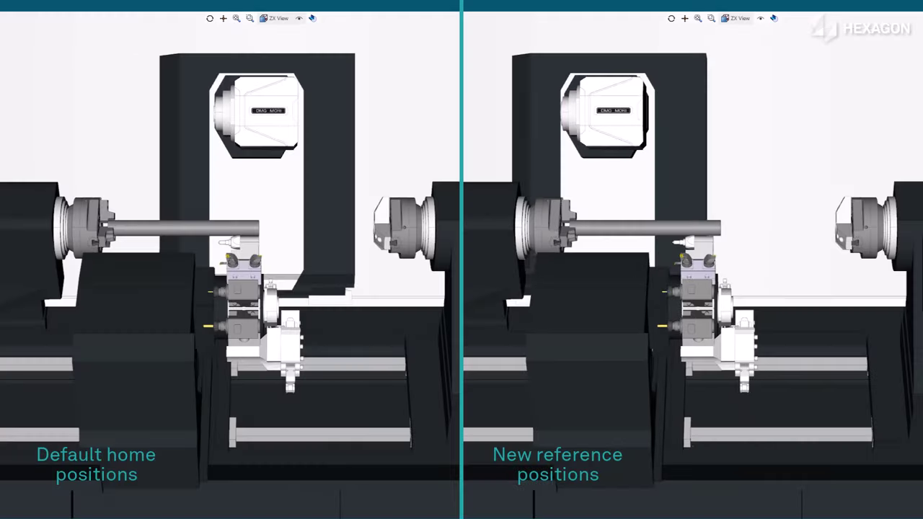